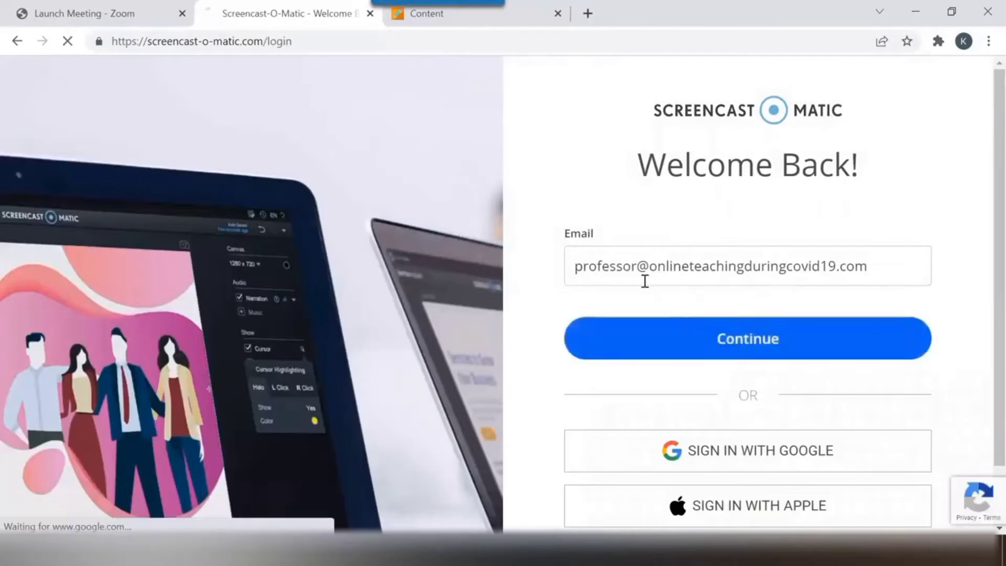
- Enter the account password and log in to the Screencast-O-Matic account
text(p********)
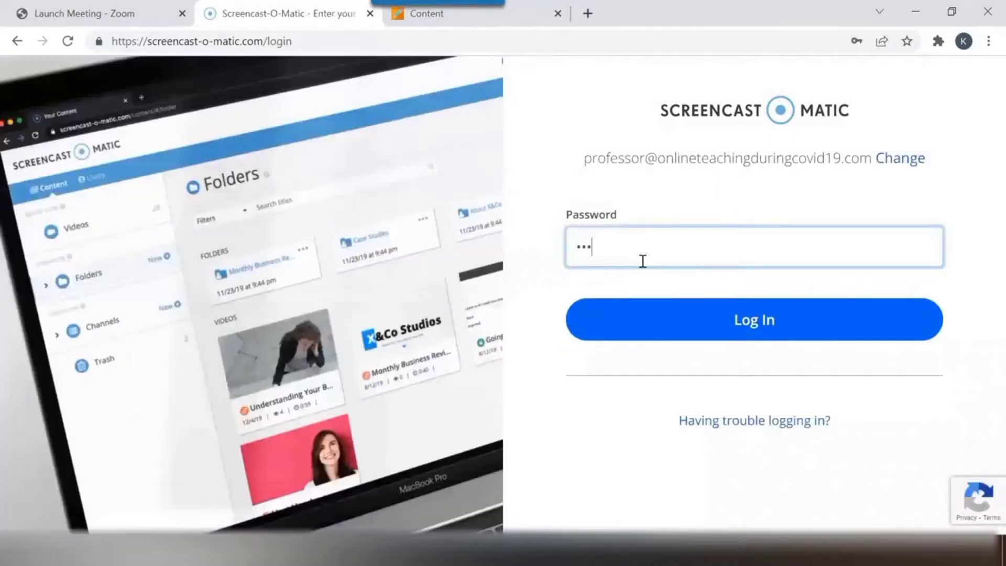
click(675, 340)
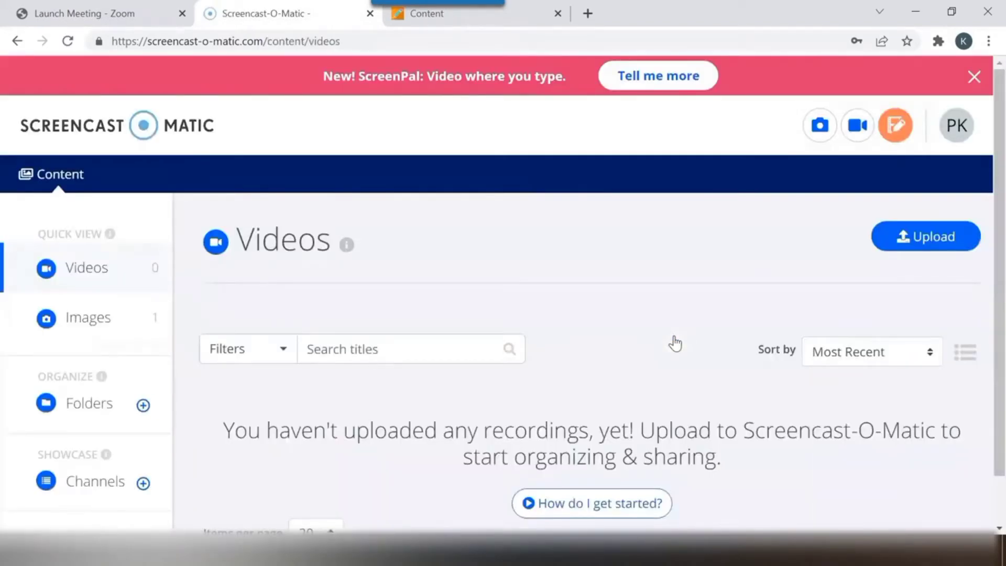
- Launch the screenshot tool and capture the Weekly Course Material module on the Sandbox Ultra course content page
click(814, 137)
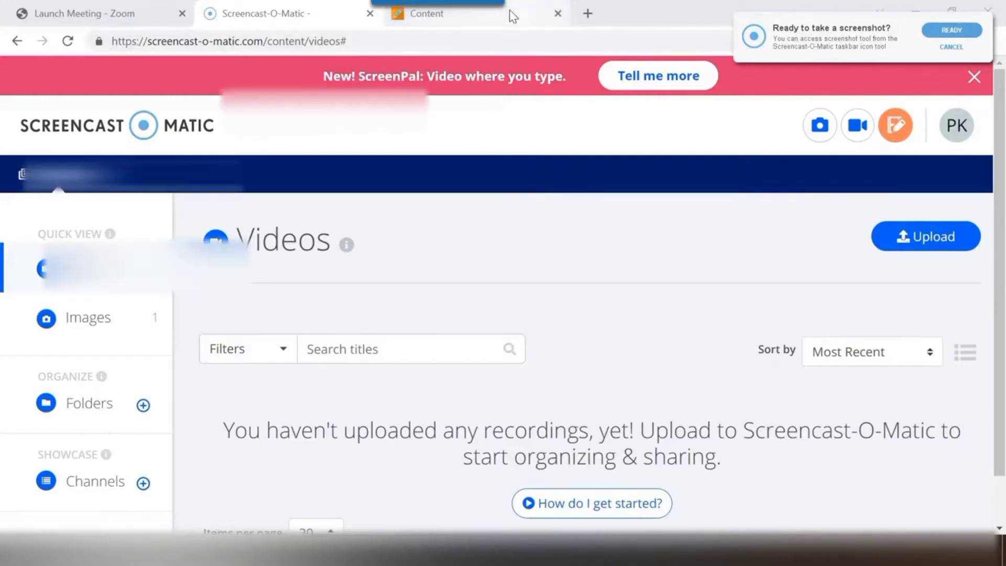
click(512, 17)
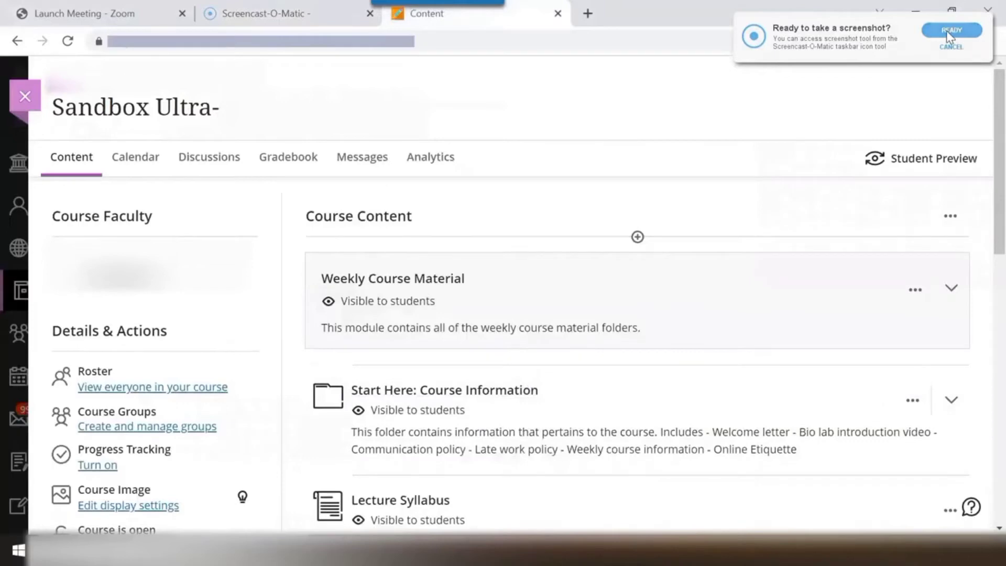
click(950, 30)
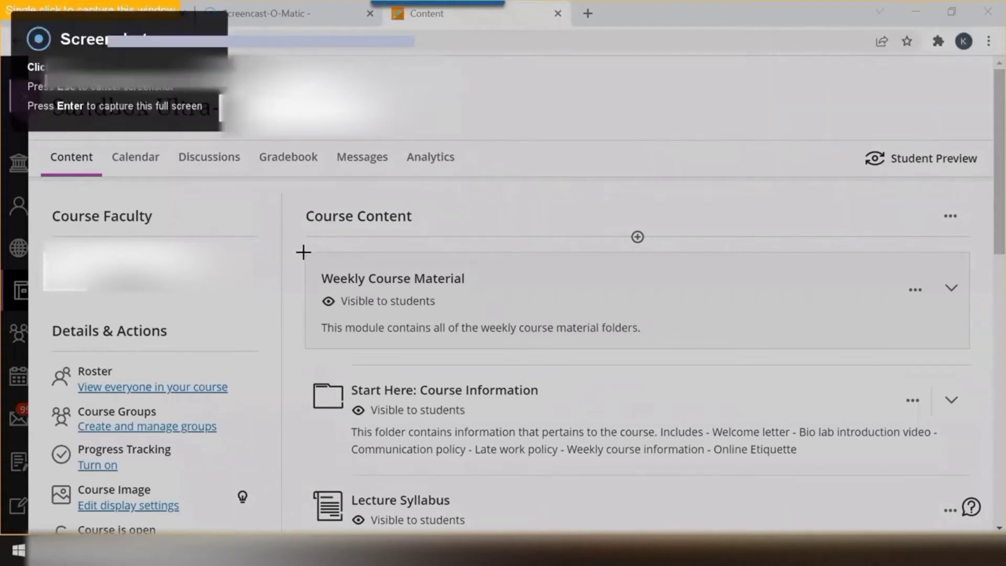
drag(304, 252, 976, 355)
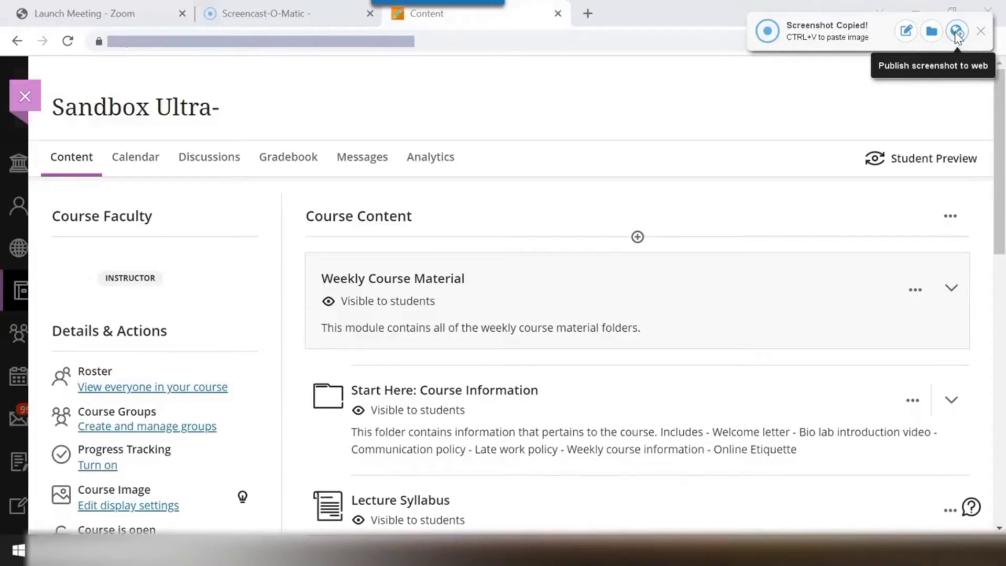
- Open the screenshot in the editor and draw an arrow from beside the module title toward its expand arrow
click(905, 32)
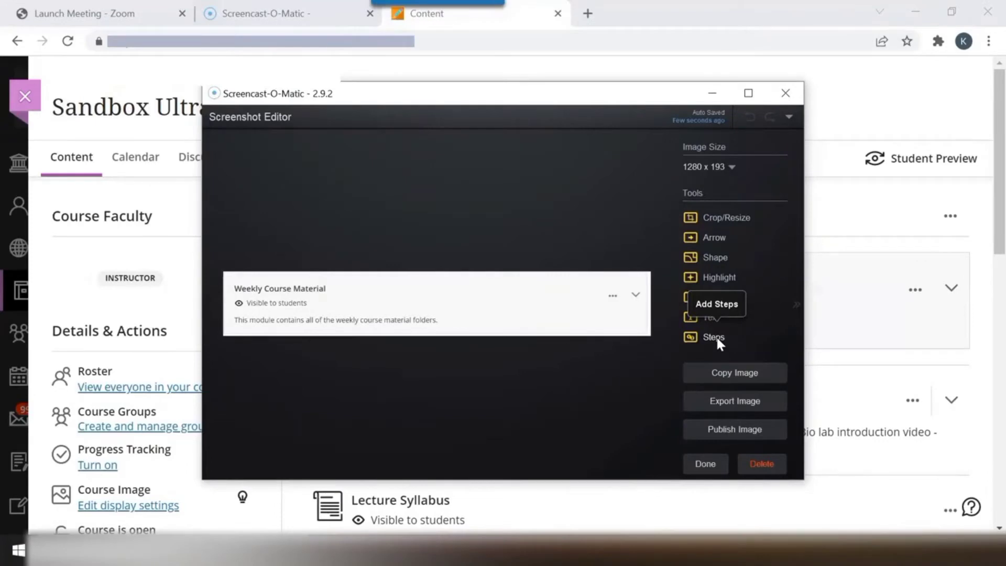
click(713, 238)
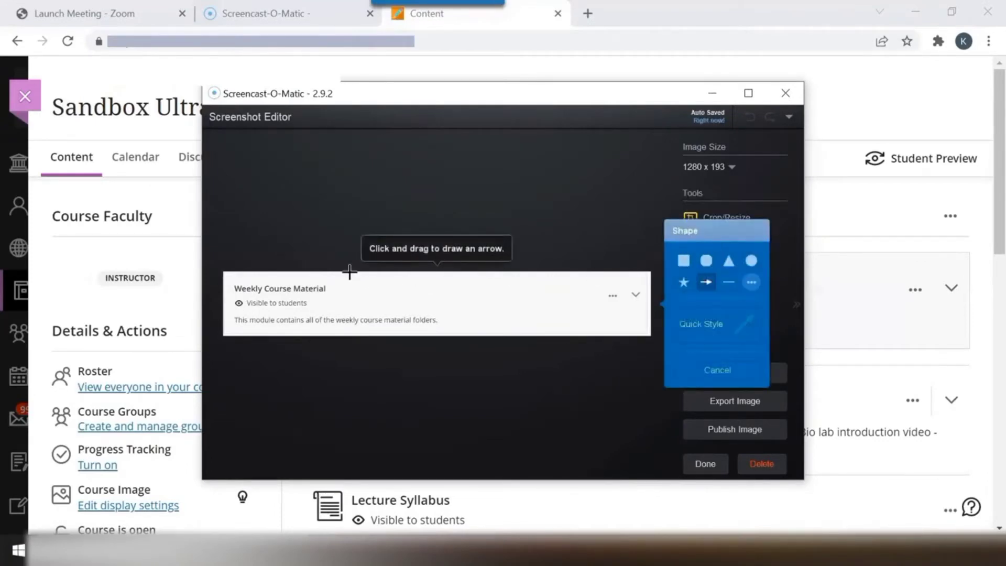
drag(350, 278, 628, 294)
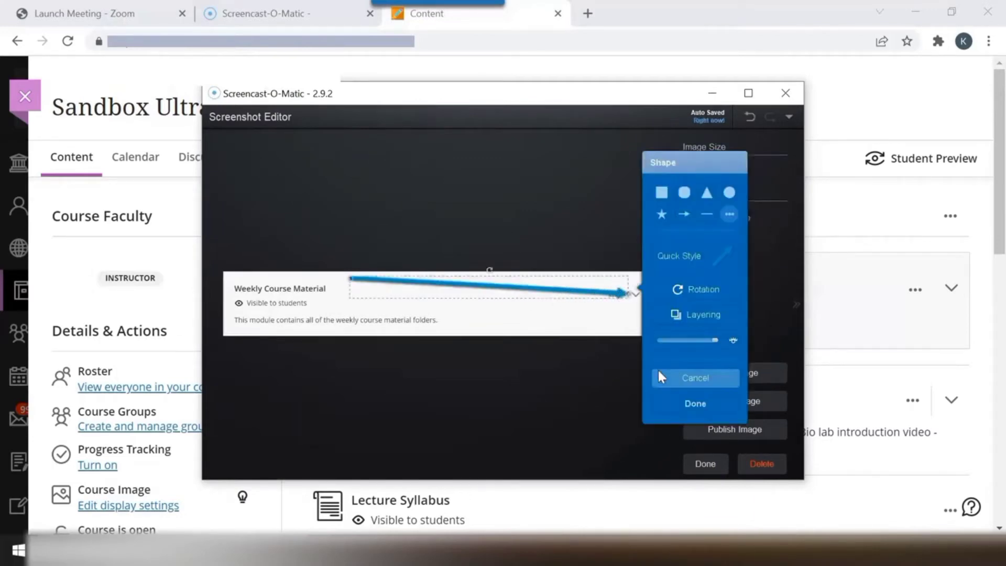
click(659, 402)
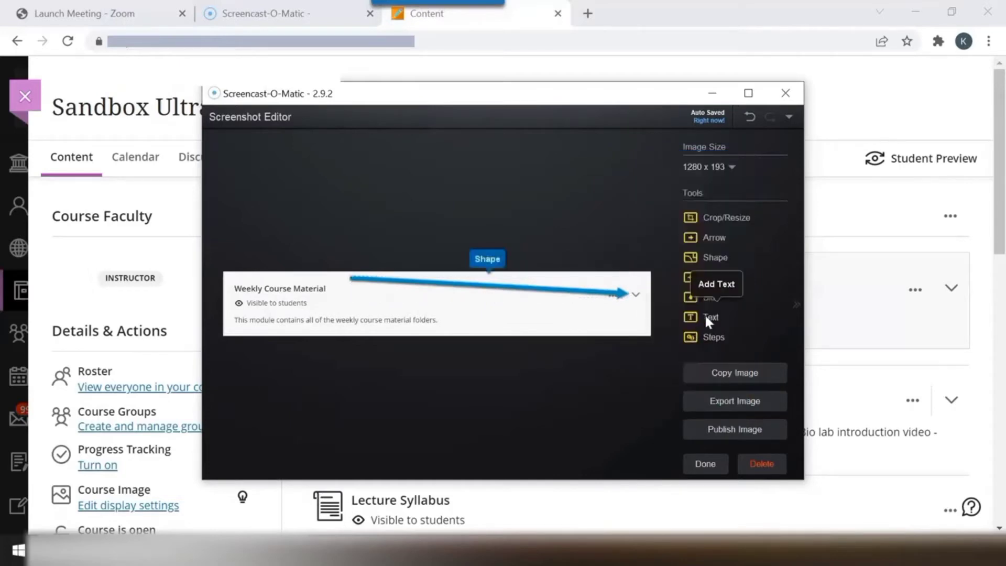
- Add a text callout with its default placeholder text to the screenshot and finish editing
click(705, 316)
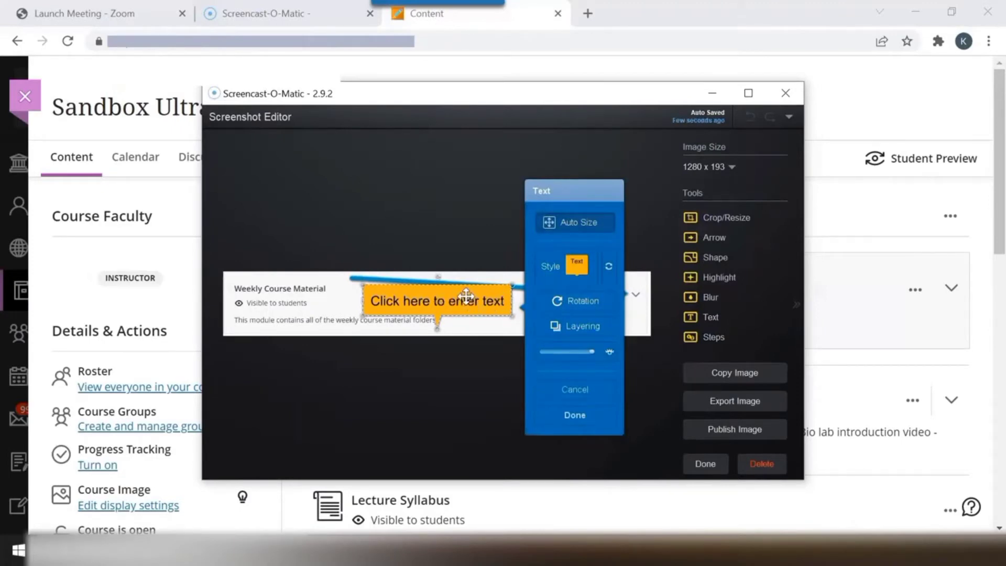
click(540, 412)
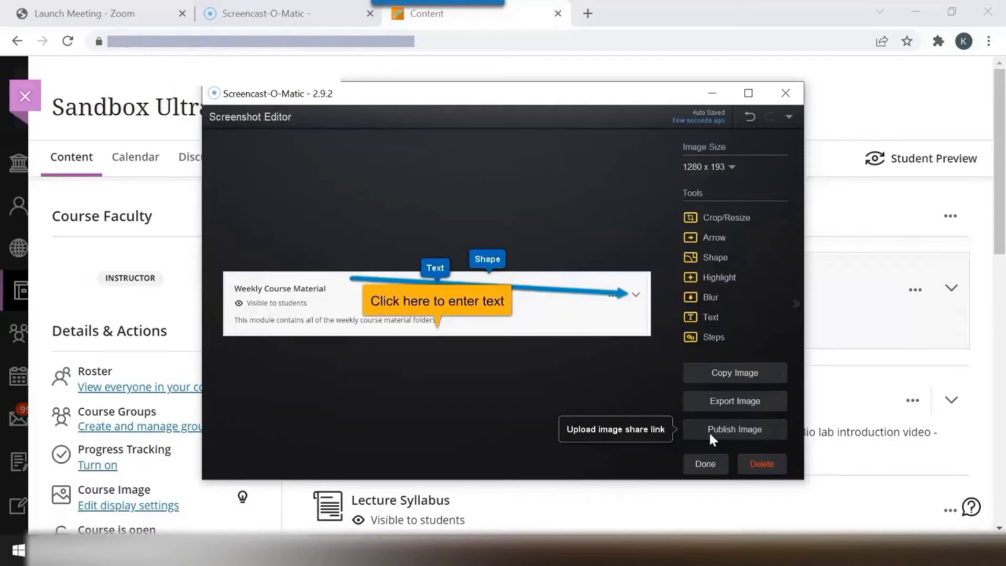
click(705, 464)
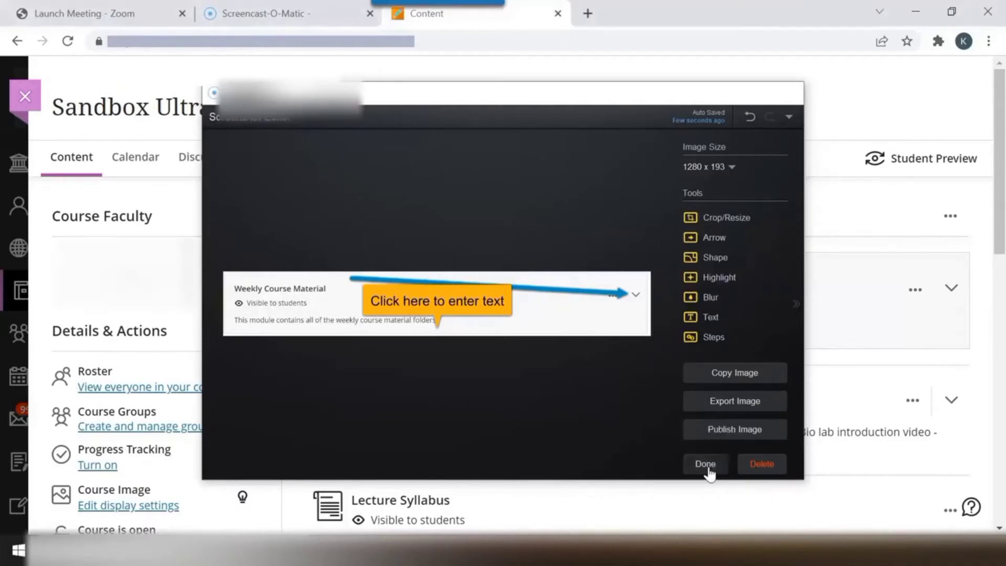
- Return to the Screencast-O-Matic Videos page and launch the video recorder
click(319, 8)
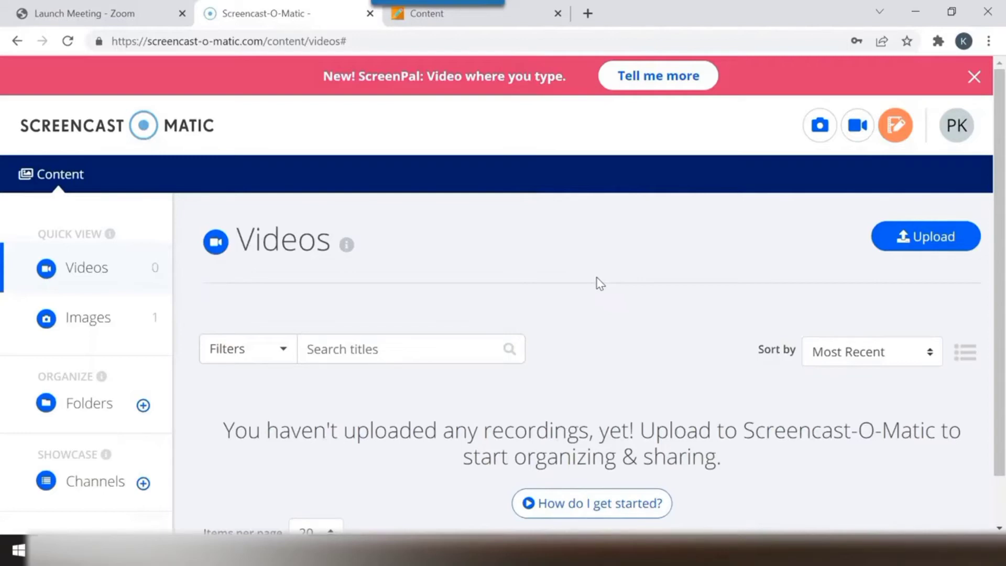
click(860, 135)
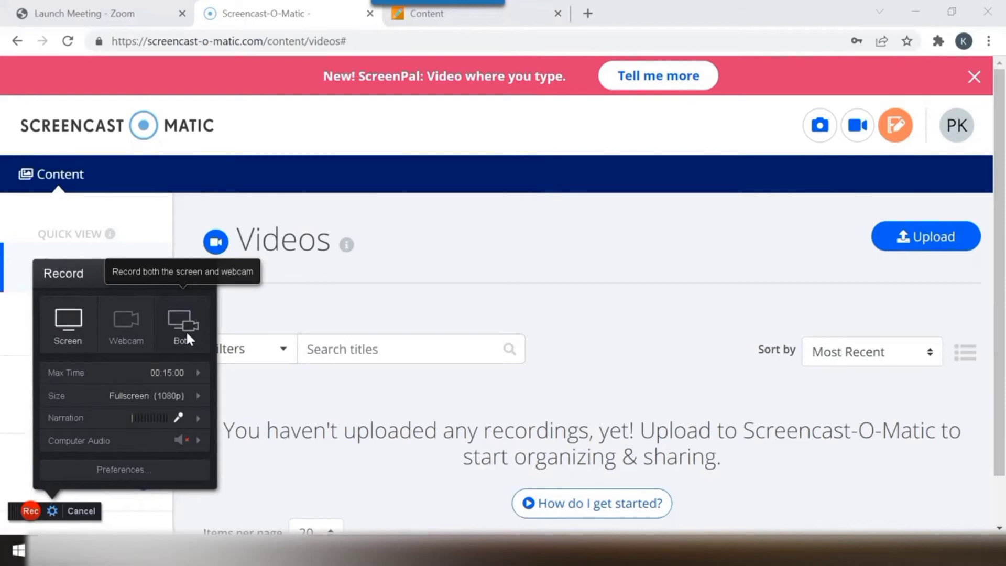
- Try the 480p, 720p and Active Window recording sizes and switch back to Fullscreen (1080p)
mouse_move(199, 374)
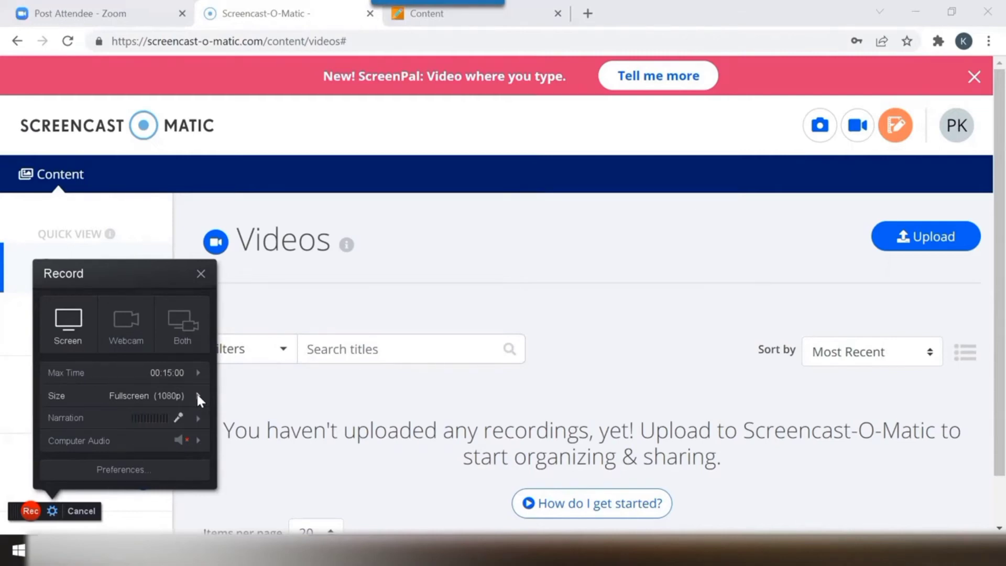
click(198, 395)
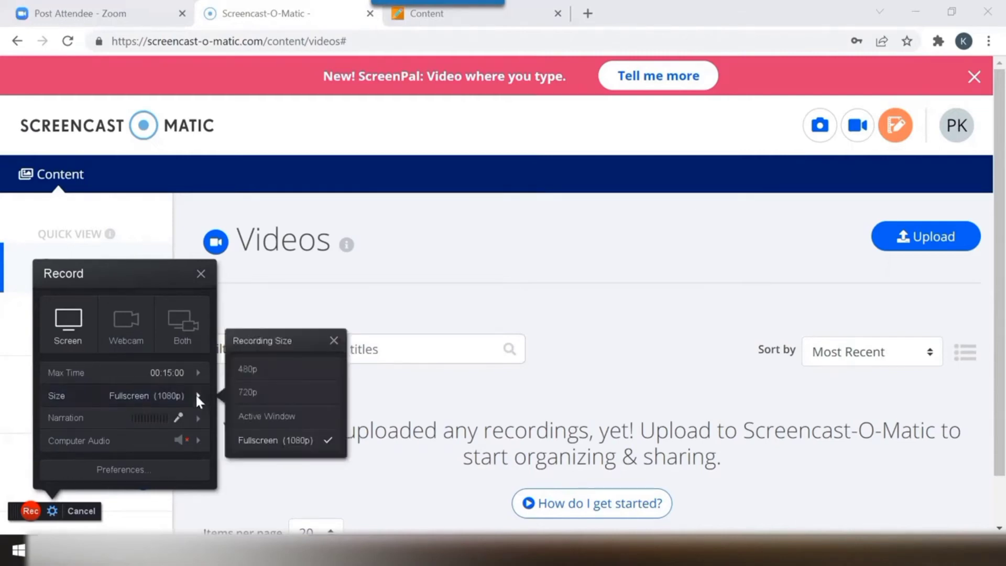
click(255, 370)
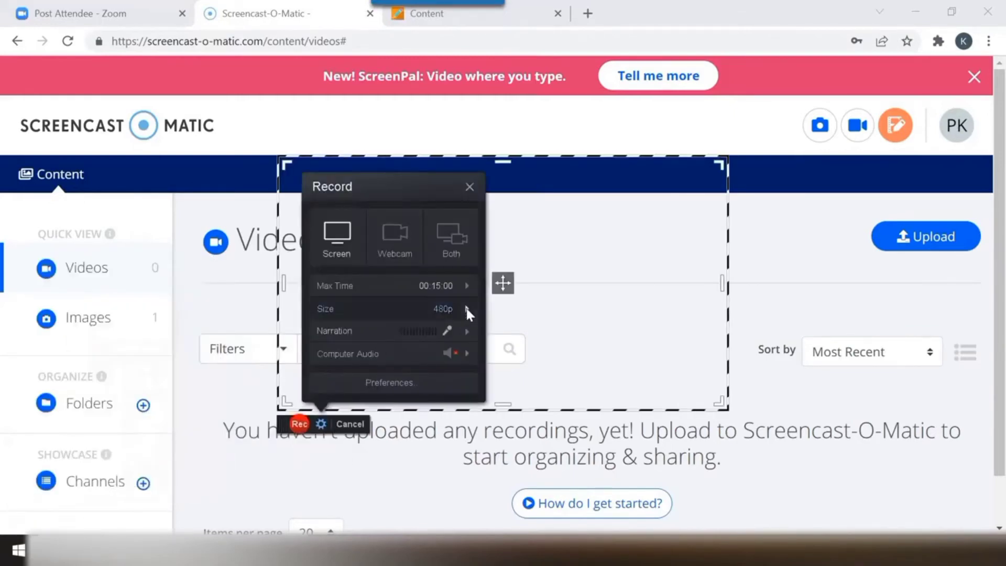
click(467, 309)
click(506, 317)
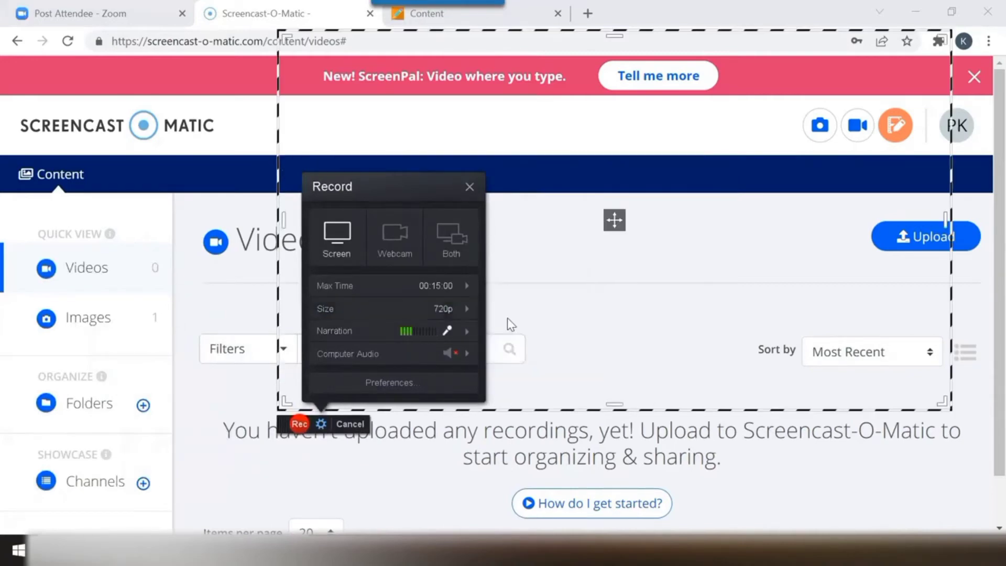
click(467, 309)
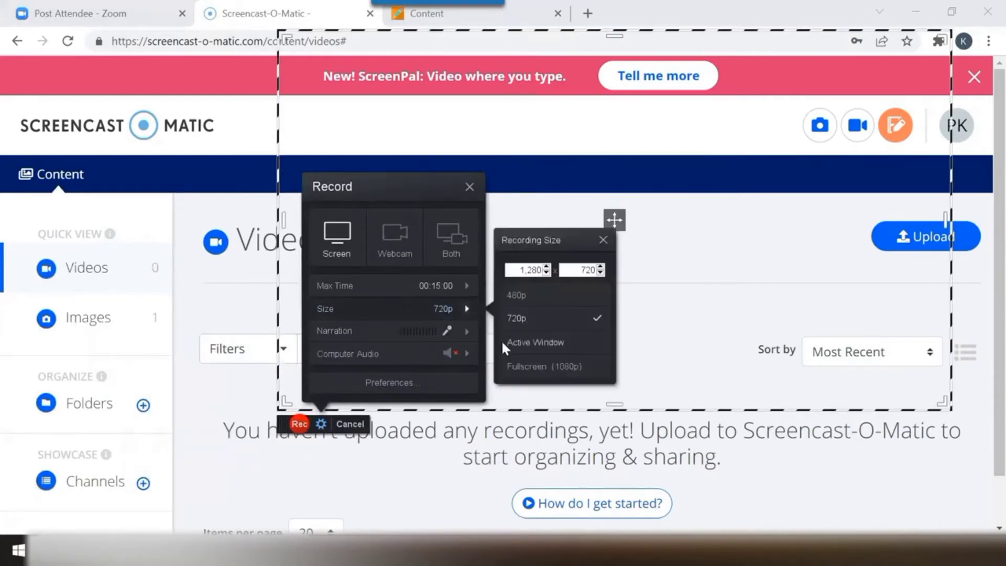
click(535, 342)
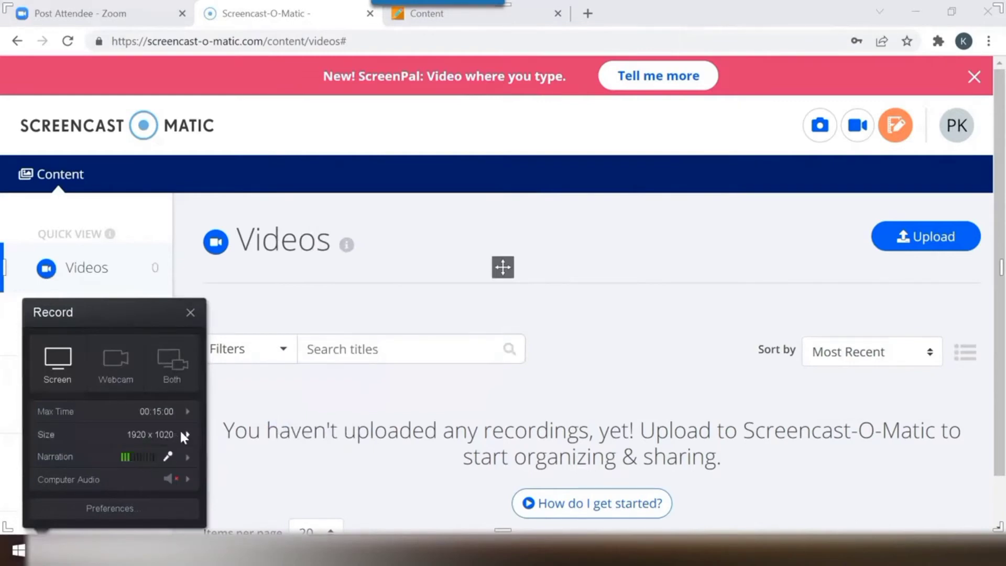
click(182, 434)
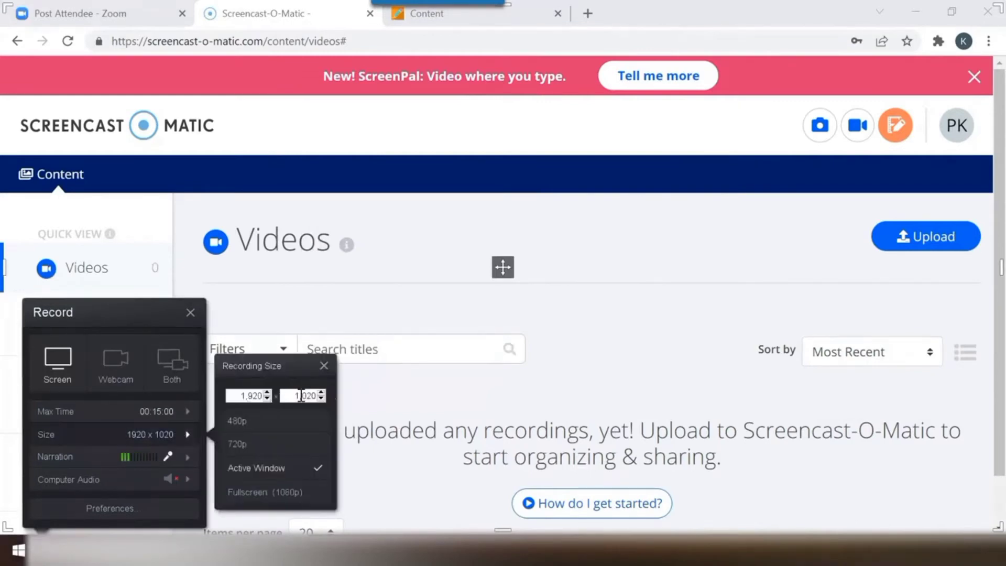
click(277, 494)
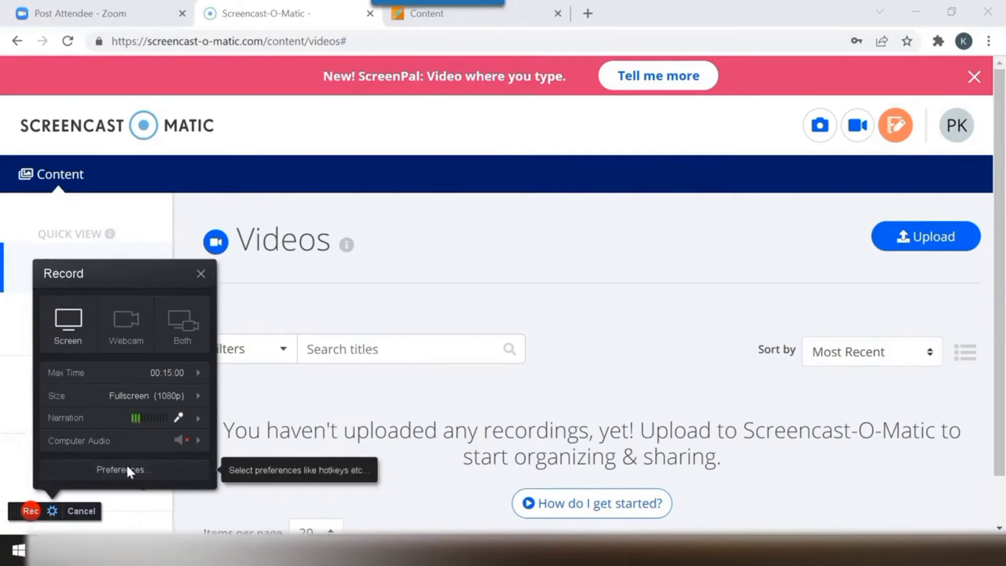
- Record a screen clip of about 4 seconds, open its save and upload options, and discard it for a redo
click(32, 510)
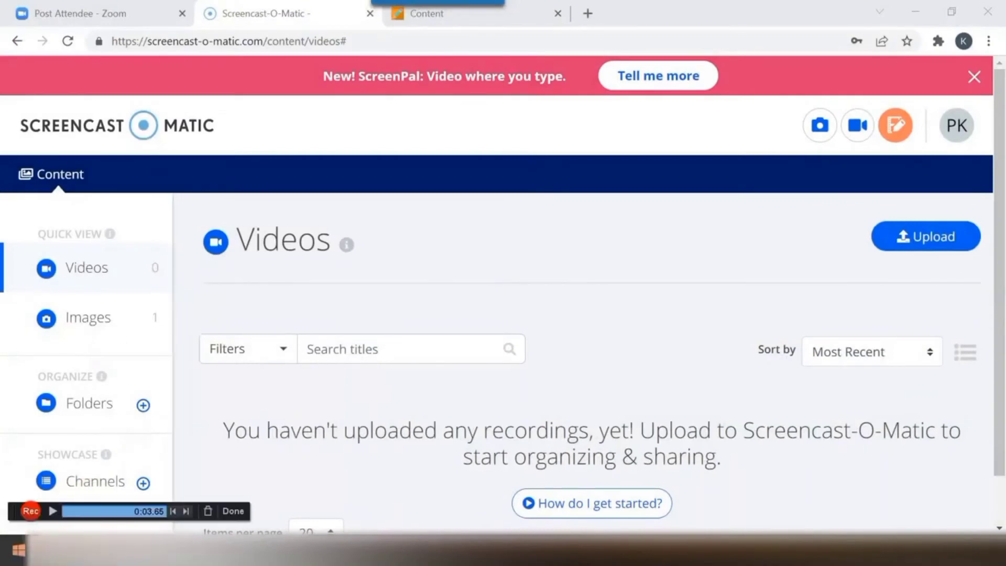
click(234, 511)
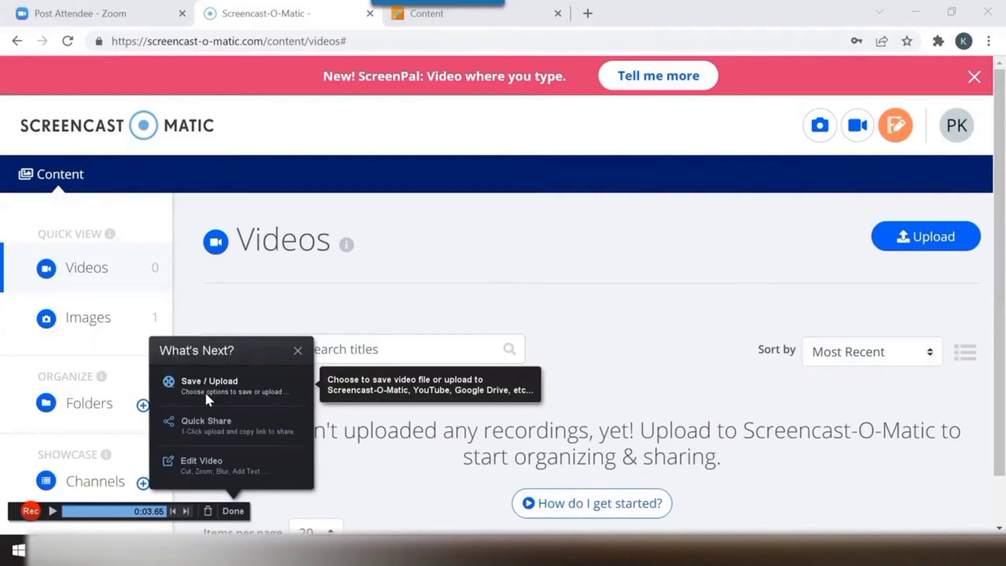
click(206, 395)
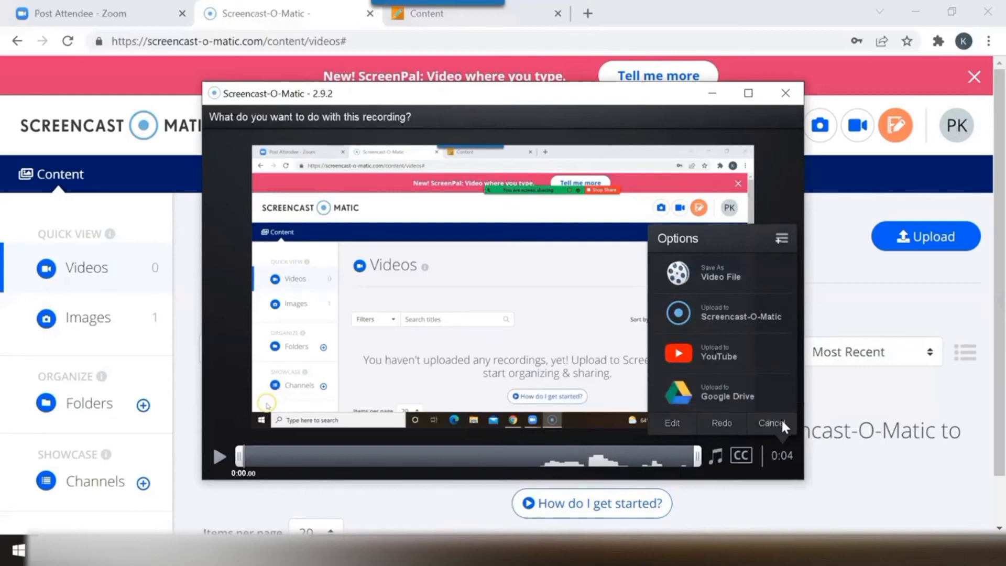
click(721, 422)
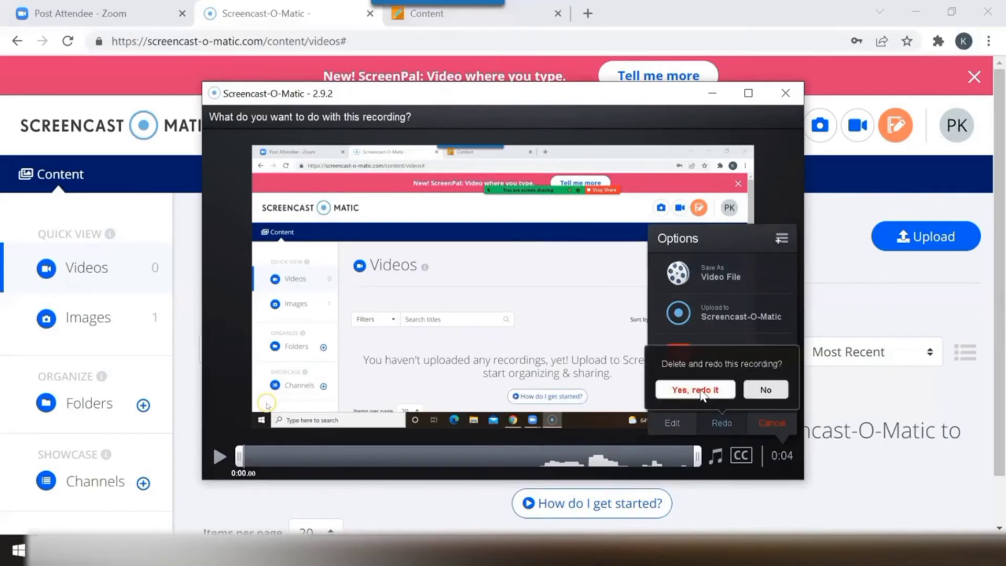
click(700, 391)
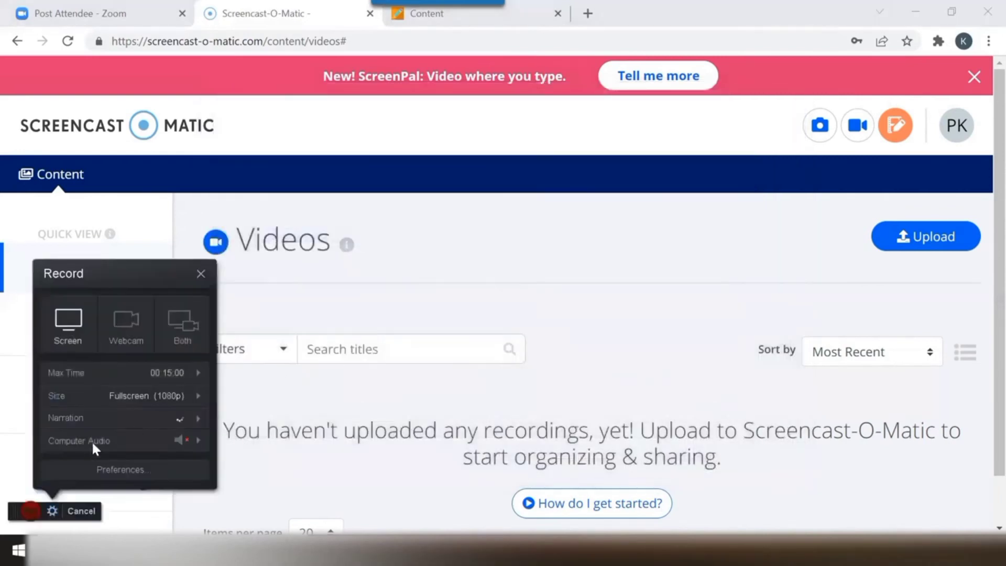
- Record a new full-screen clip of about 4 seconds, and open and close the options for what to do with it
click(30, 511)
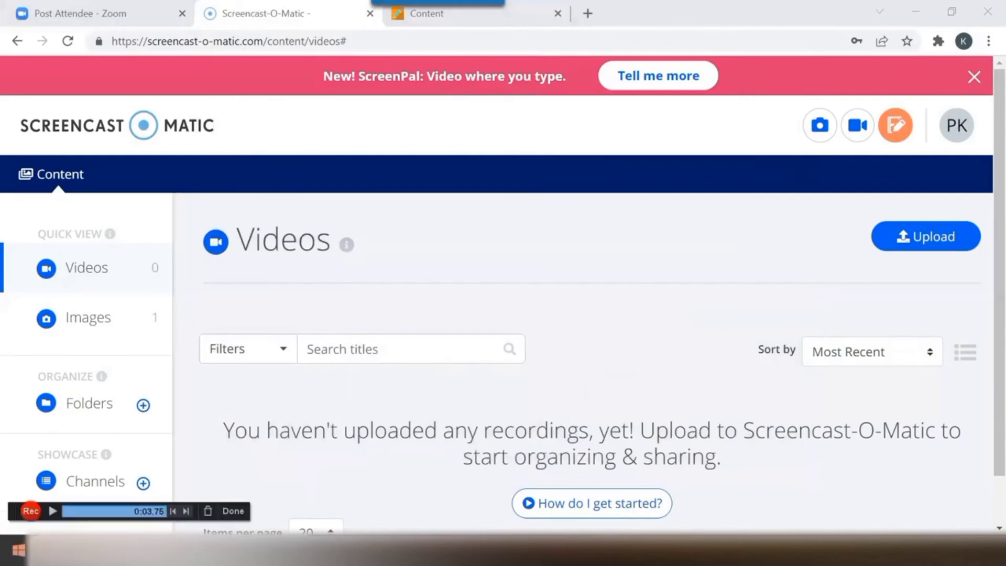
click(233, 513)
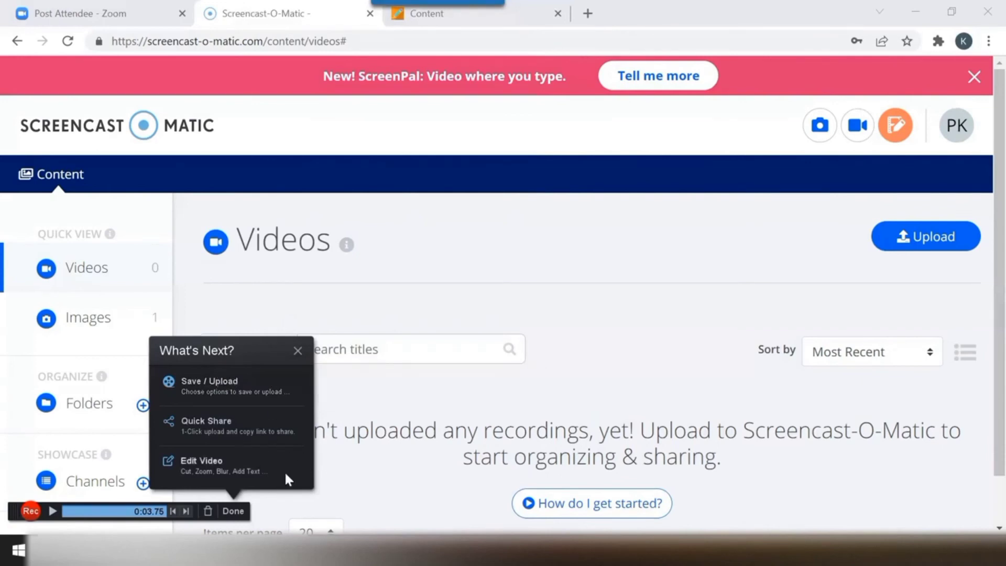
click(233, 516)
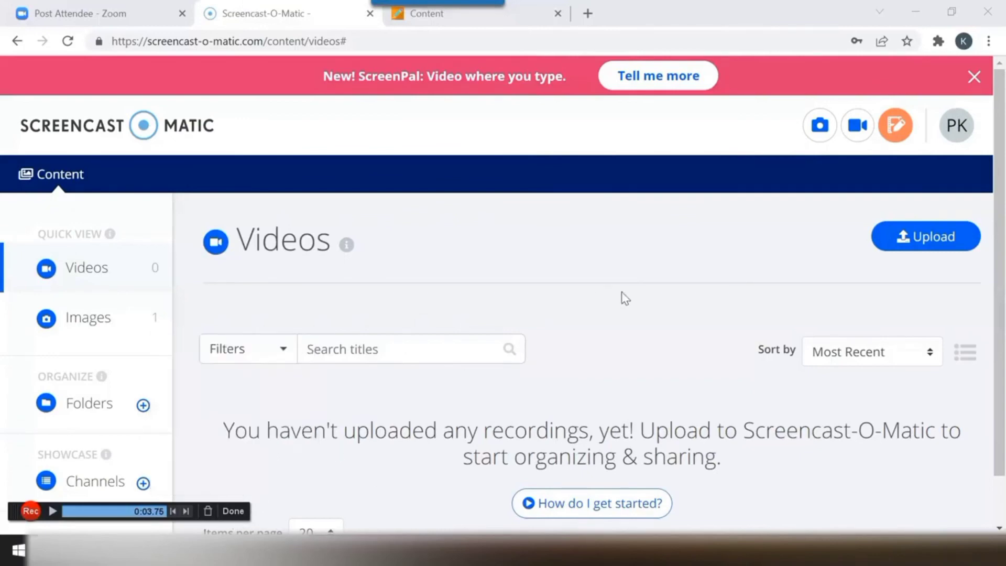
- Open the account menu to view its settings, tutorials and support entries, and close it
click(960, 137)
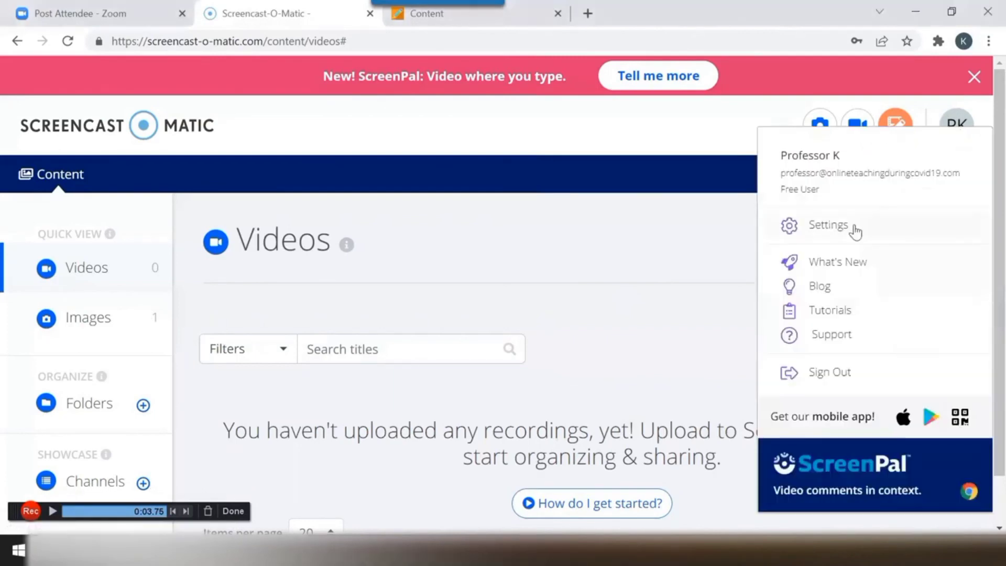
click(676, 227)
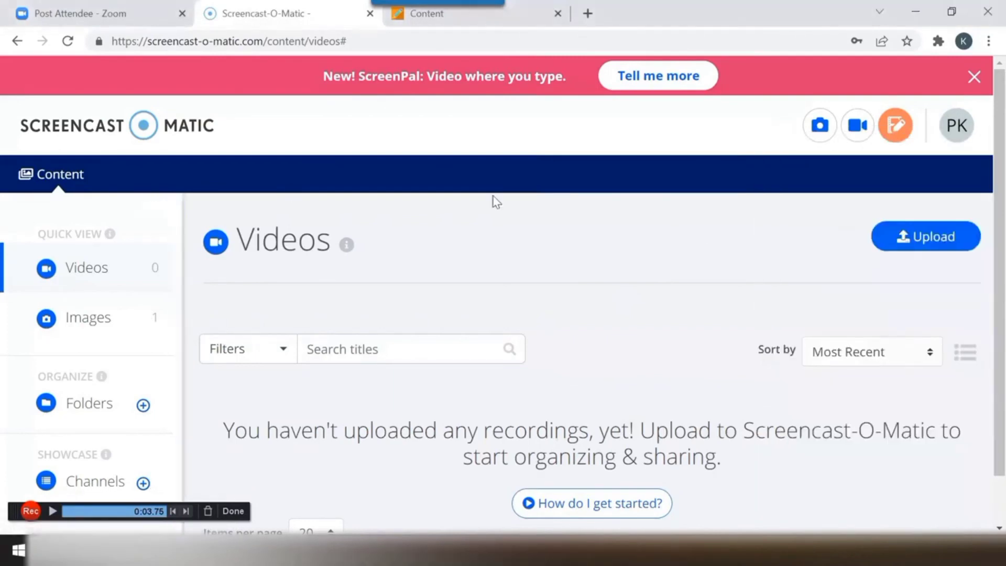